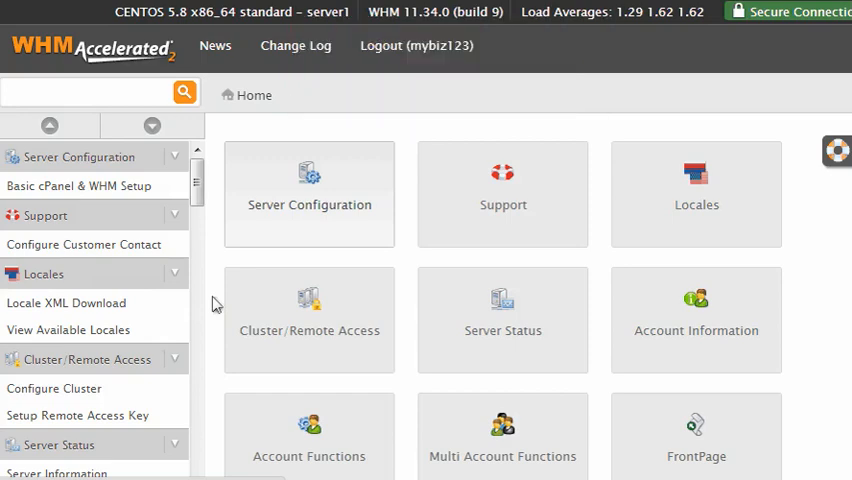
scroll(214, 303, "down", 5)
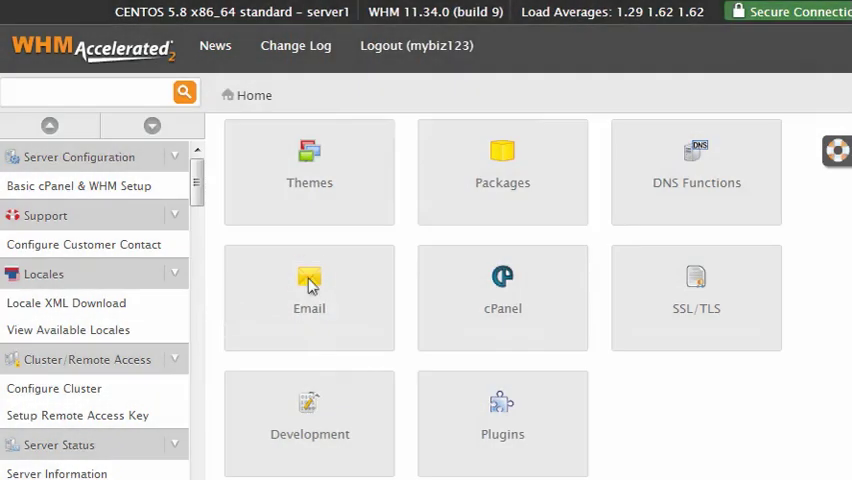
Navigate from WHM's email tools to the Mail Troubleshooter's empty trace form
left_click(312, 283)
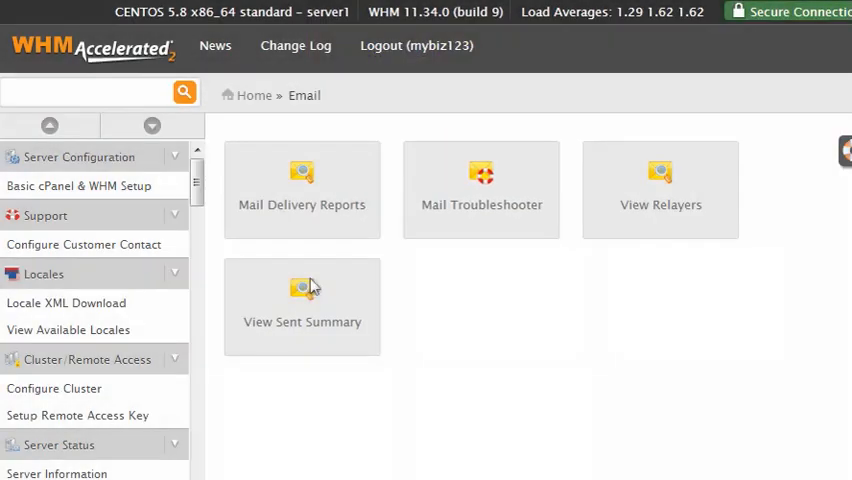
left_click(485, 172)
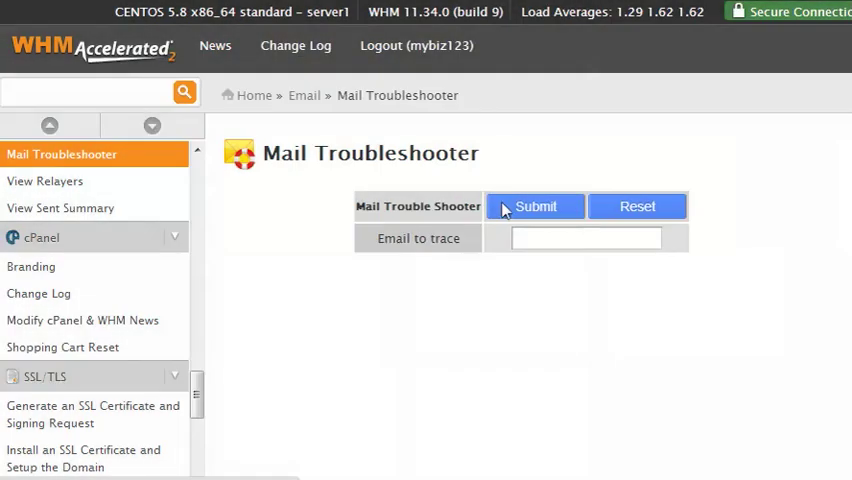
Trace the domain's info mailbox and confirm virtual_user local delivery
left_click(525, 240)
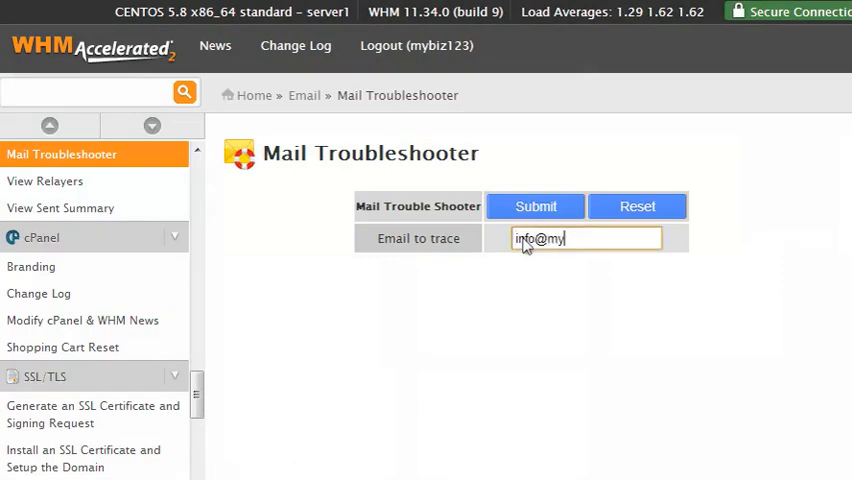
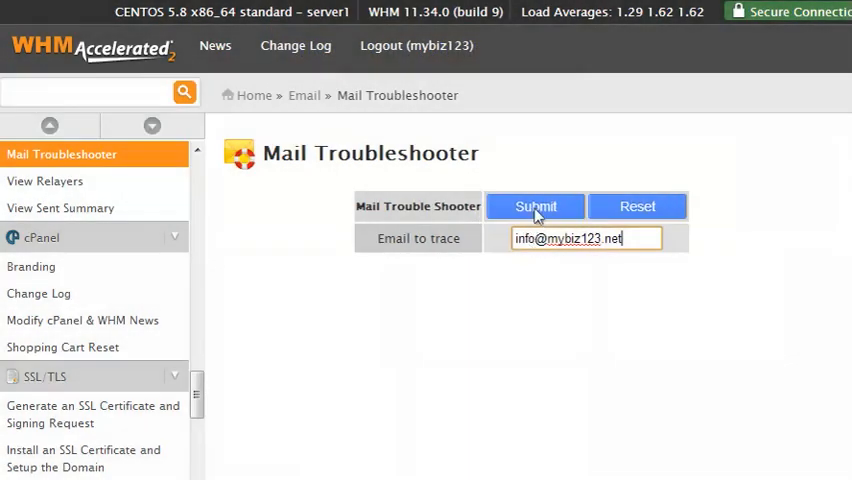
left_click(538, 206)
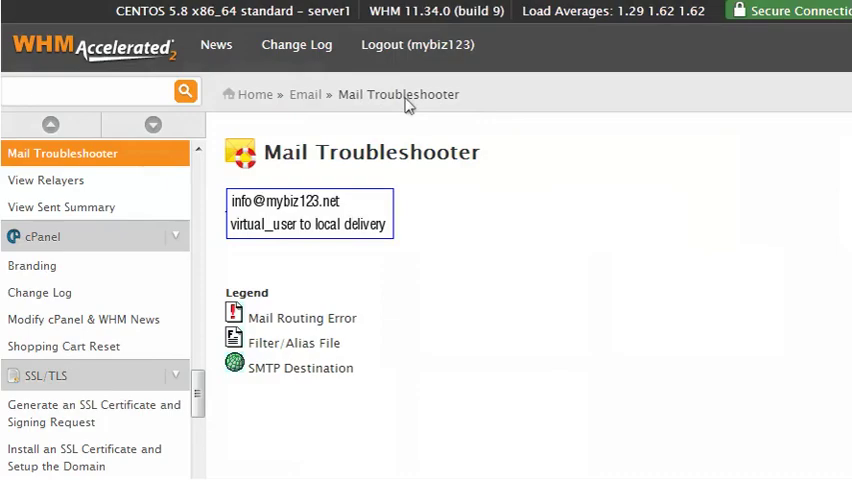
Return to the empty form and trace a remote address routing to an external host with MX 5
left_click(408, 100)
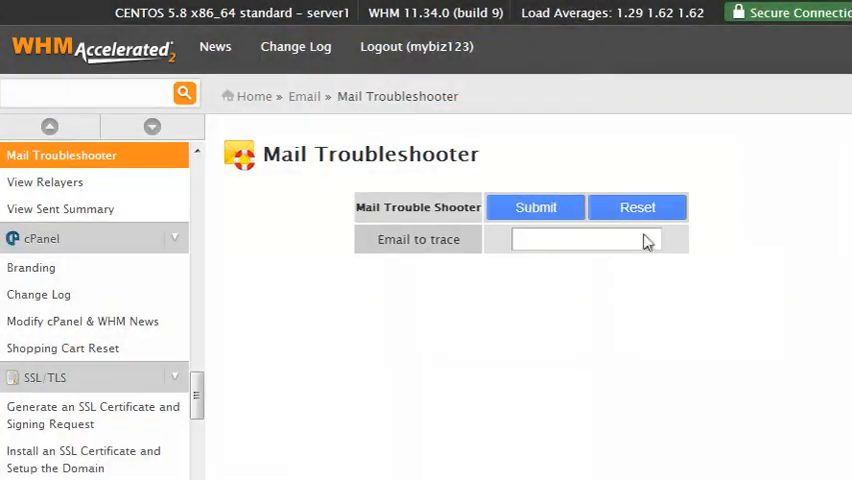
left_click(655, 243)
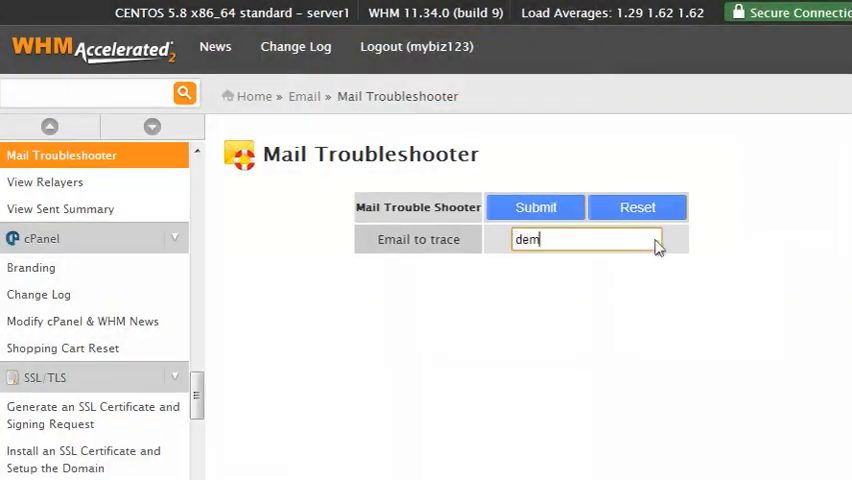
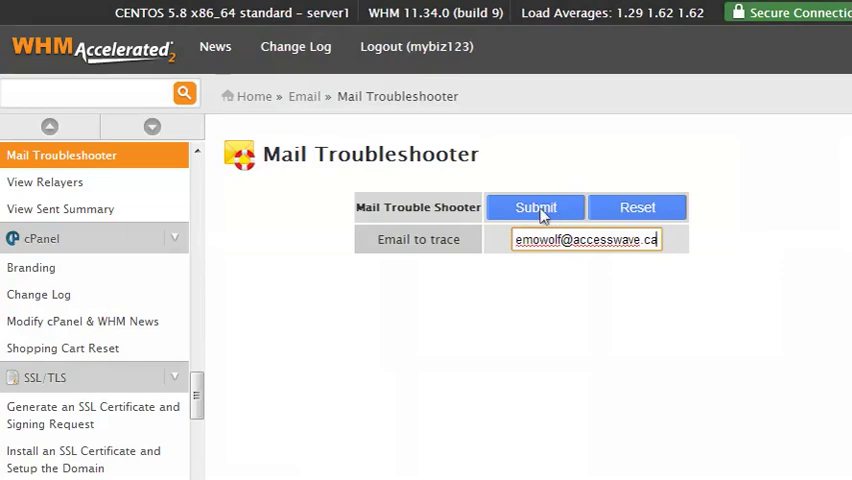
left_click(539, 209)
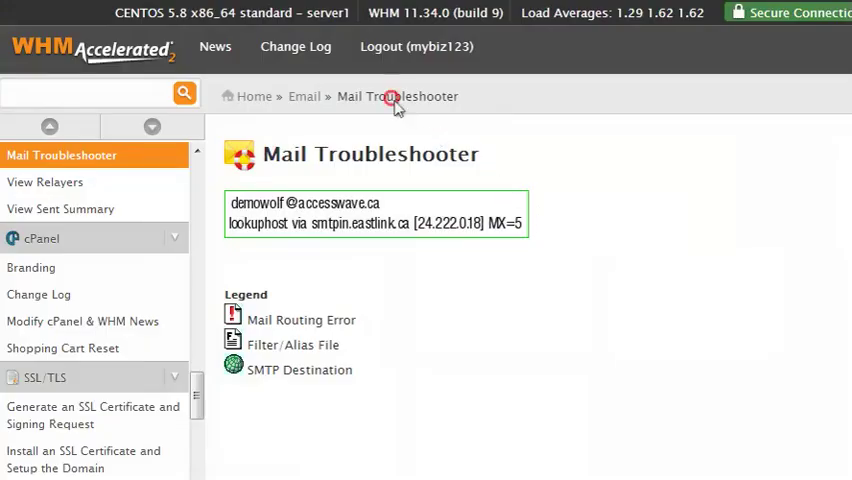
Return to the empty form and trace a bogus address, getting a HOST_NOT_FOUND routing failure
left_click(396, 96)
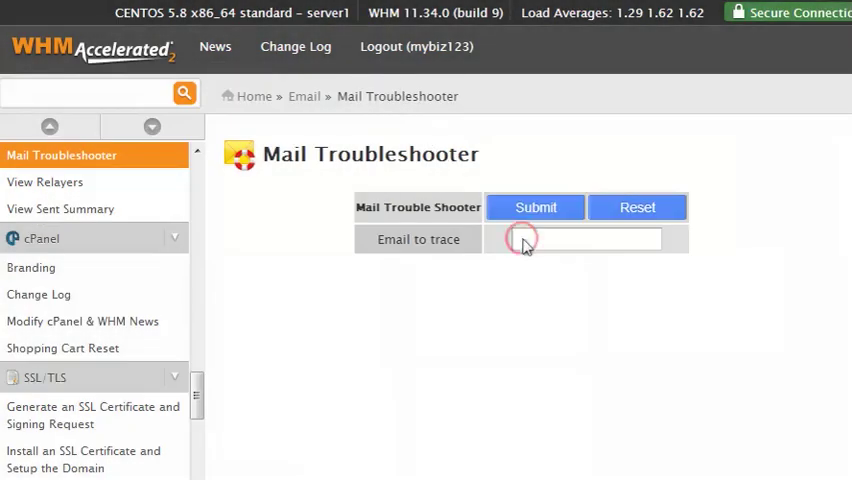
left_click(525, 241)
type("srfsdfsfs@fs")
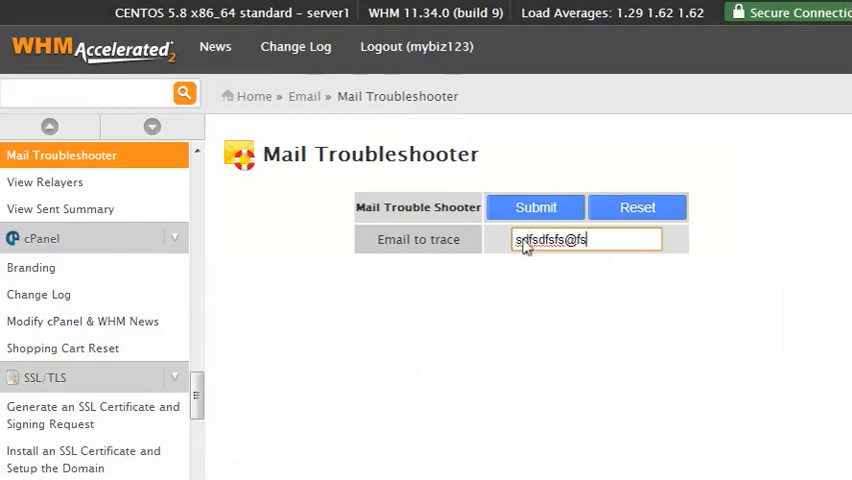
type("jlsdfjskfj.com")
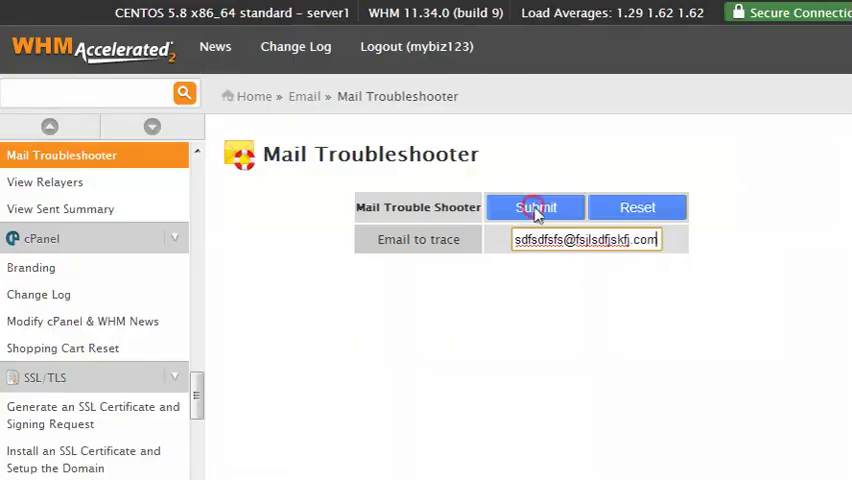
left_click(540, 209)
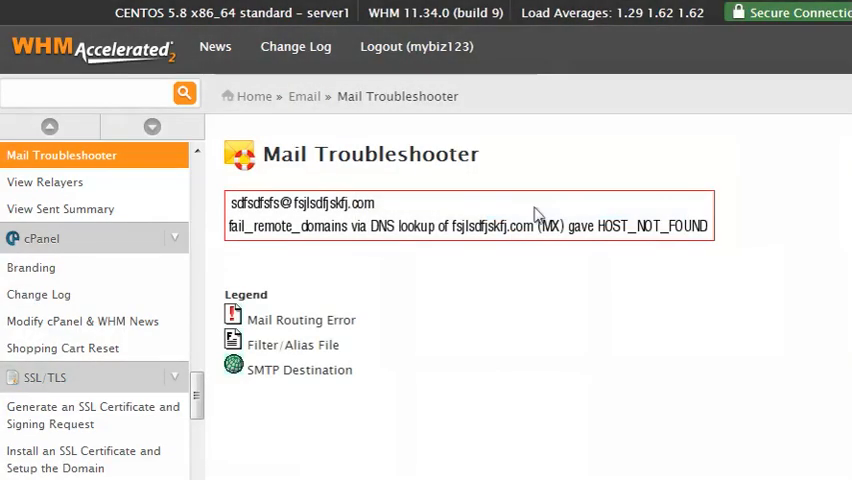